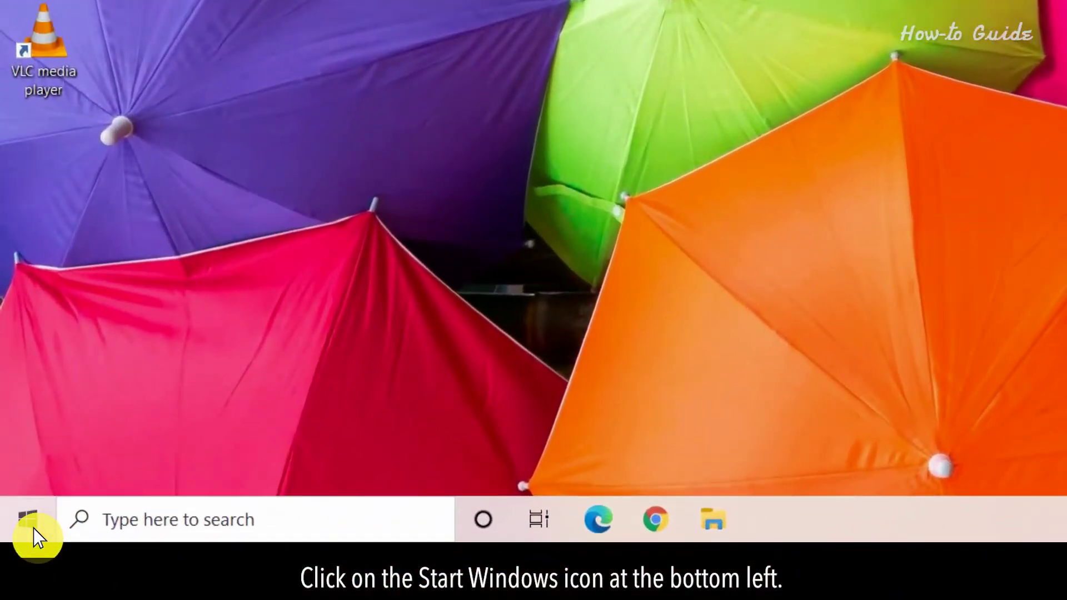
Open the Windows Start menu from the taskbar
{"action": "left_click", "coordinate": [31, 519]}
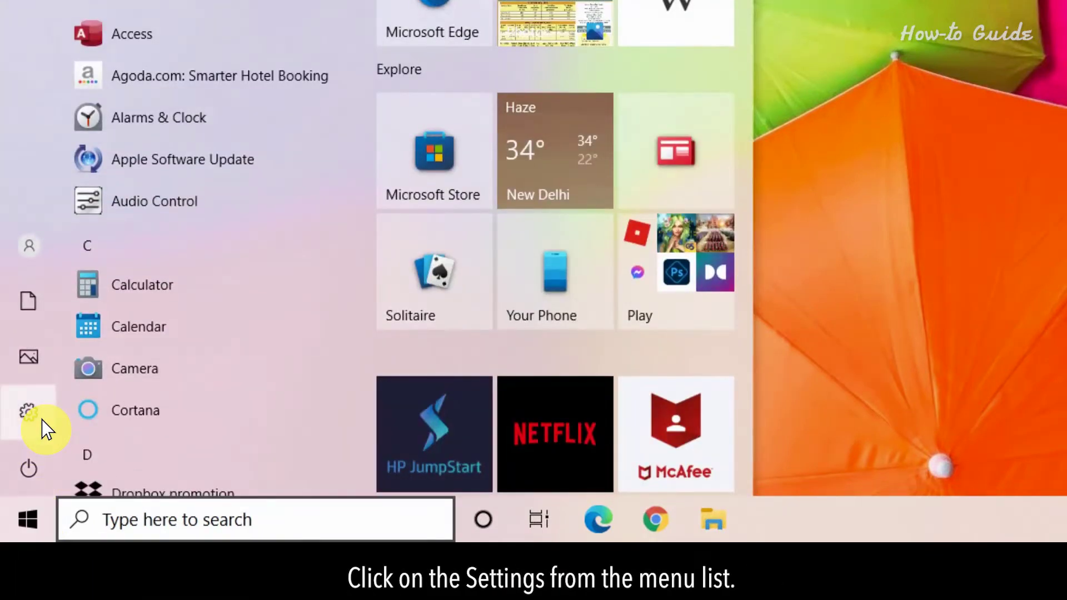
Go to Settings > Devices > Touchpad
{"action": "left_click", "coordinate": [29, 412]}
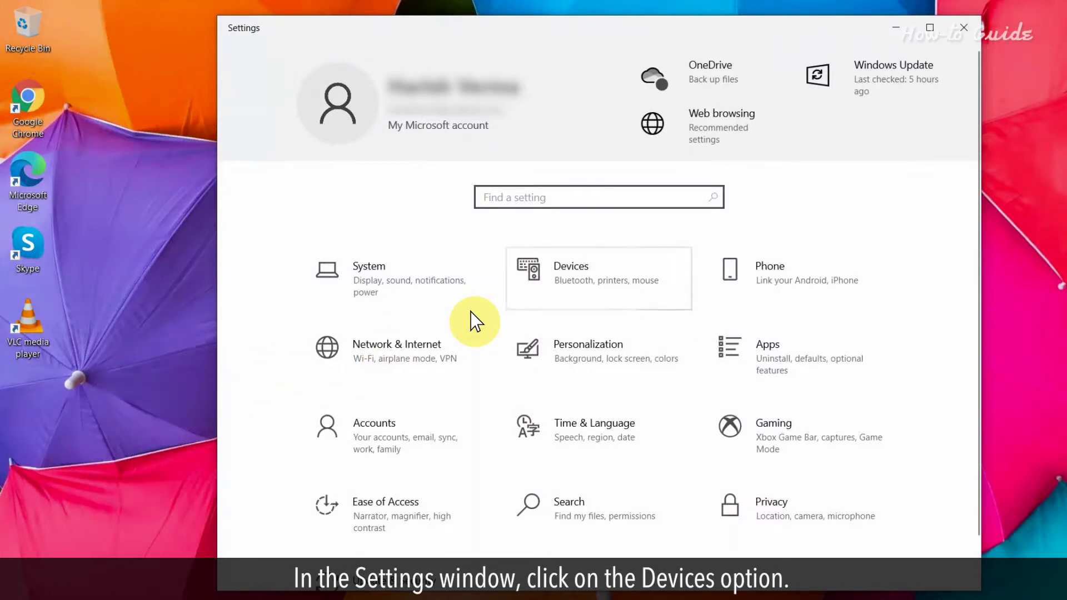
{"action": "left_click", "coordinate": [641, 279]}
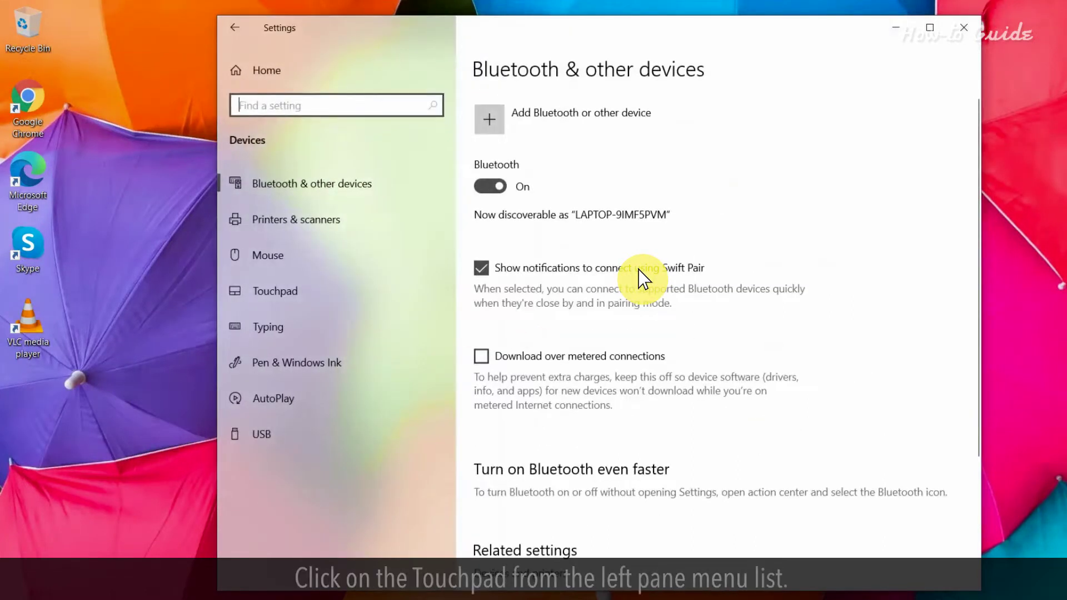
{"action": "left_click", "coordinate": [337, 294]}
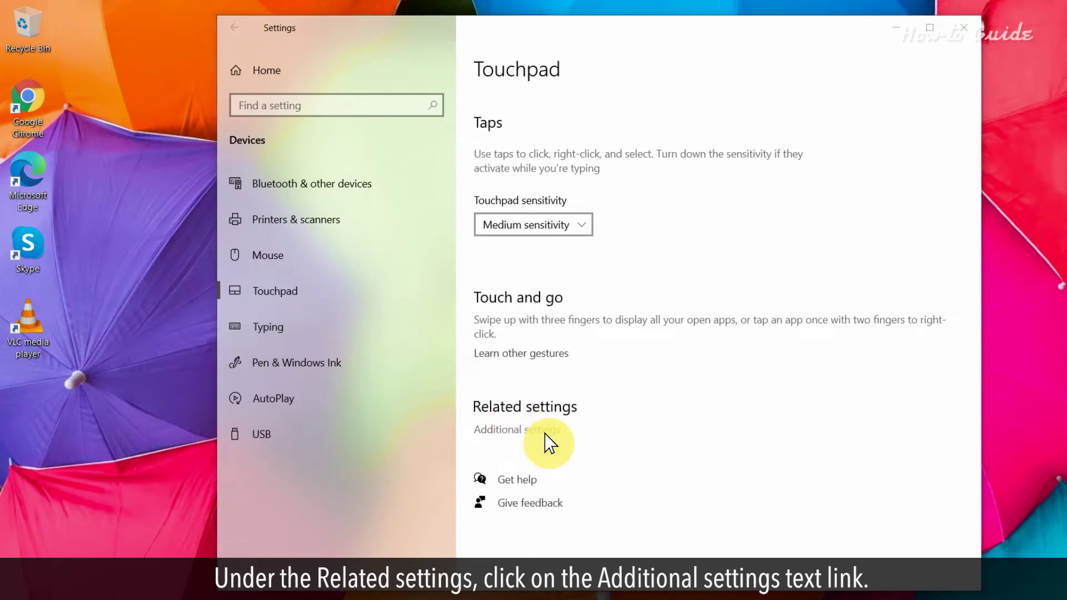
Check the Synaptics TouchPad is enabled in Mouse Properties, accept, and close Settings
{"action": "left_click", "coordinate": [517, 429]}
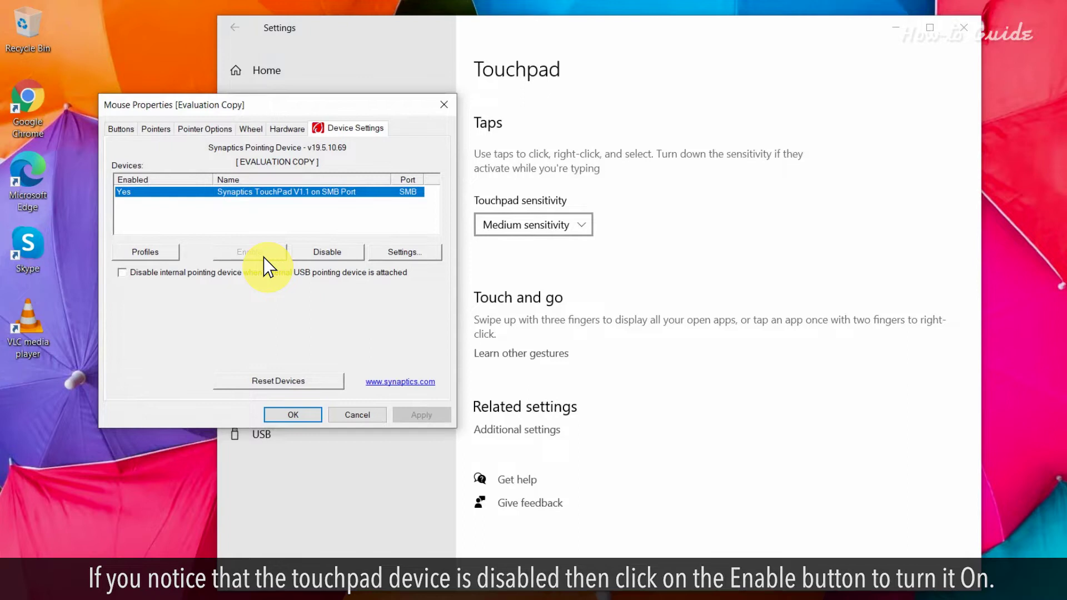
{"action": "left_click", "coordinate": [292, 414]}
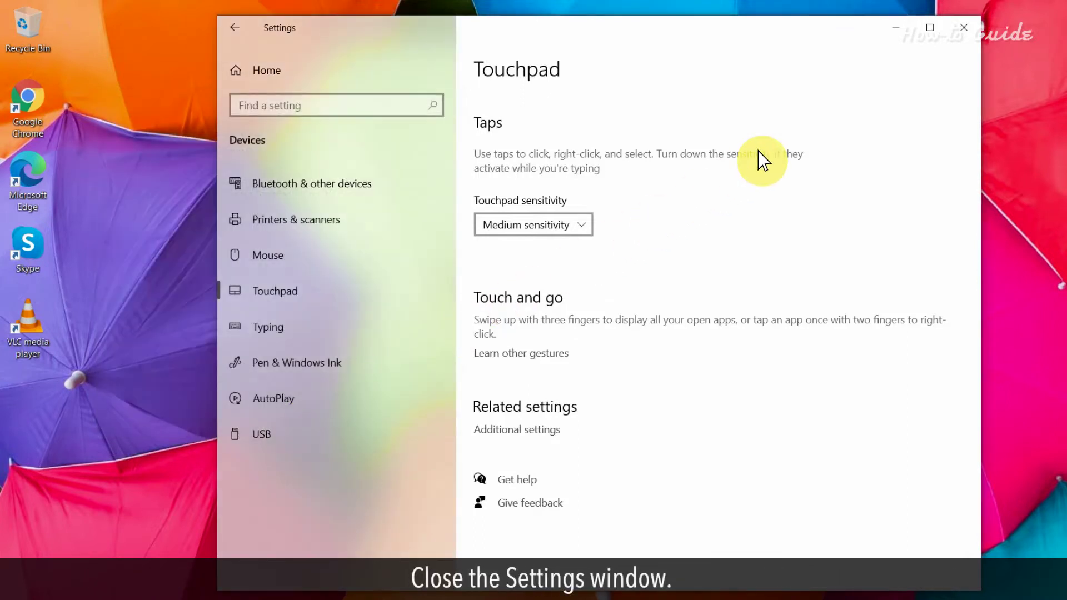
{"action": "left_click", "coordinate": [969, 38]}
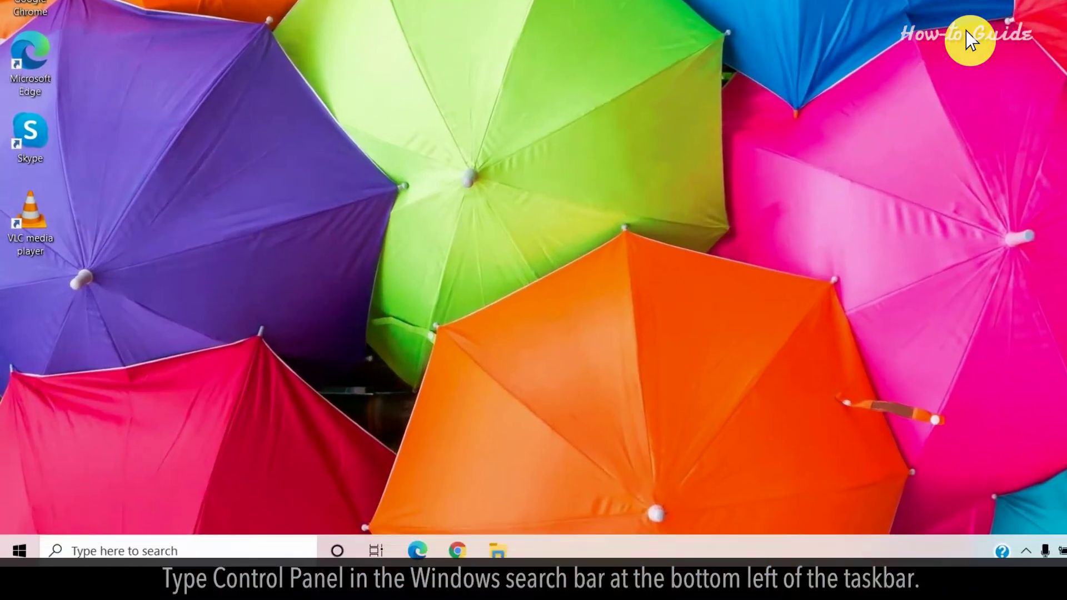
{"action": "type", "text": "con"}
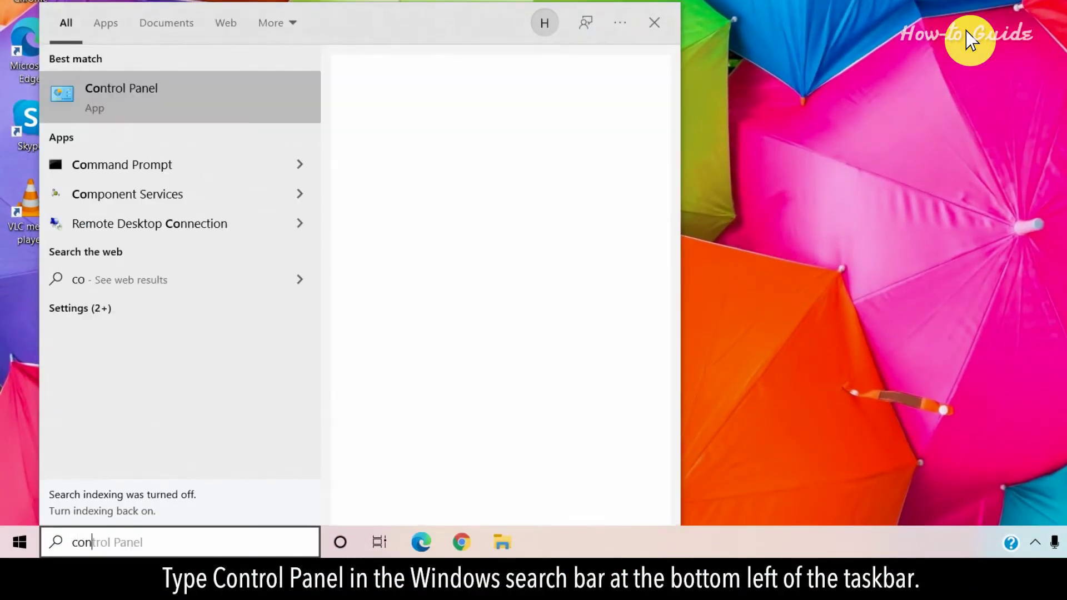
{"action": "type", "text": "trol p"}
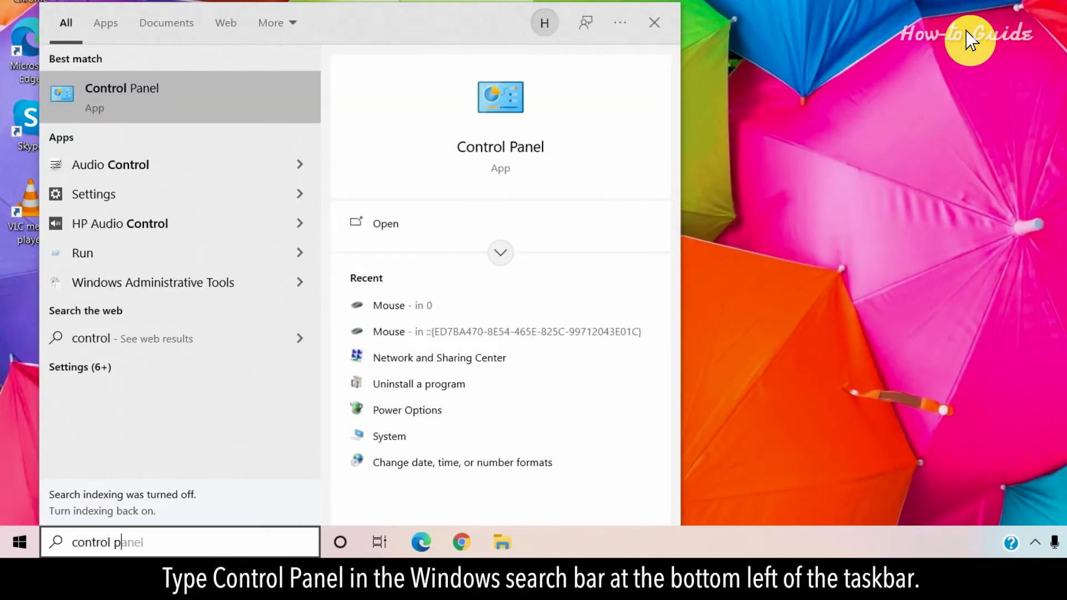
{"action": "type", "text": "anel"}
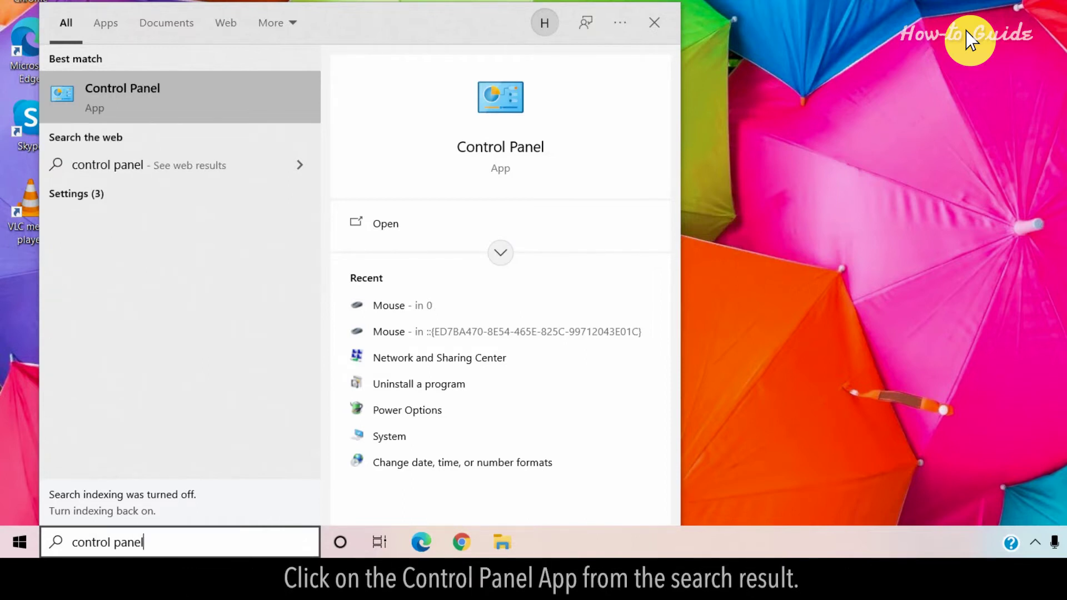
Open Mouse Properties via Control Panel > Hardware and Sound > Mouse
{"action": "left_click", "coordinate": [241, 100]}
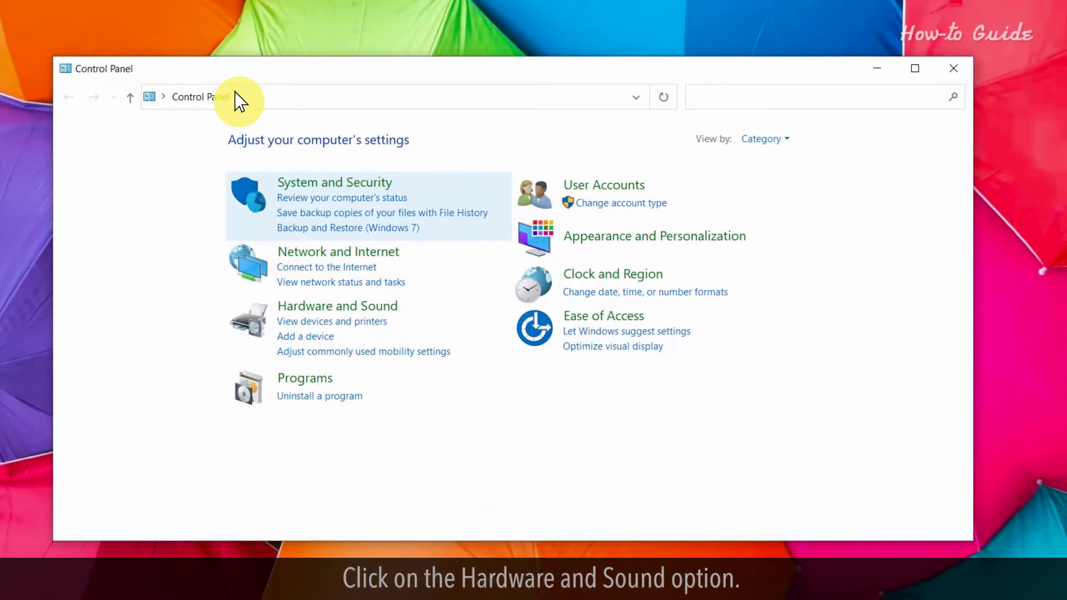
{"action": "left_click", "coordinate": [392, 319]}
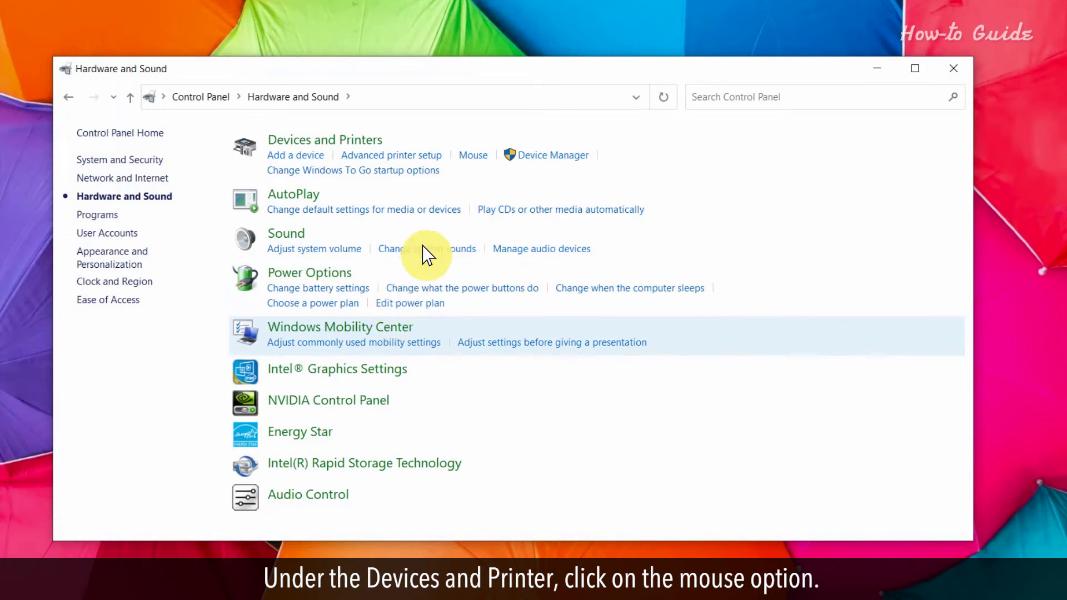
{"action": "left_click", "coordinate": [473, 156]}
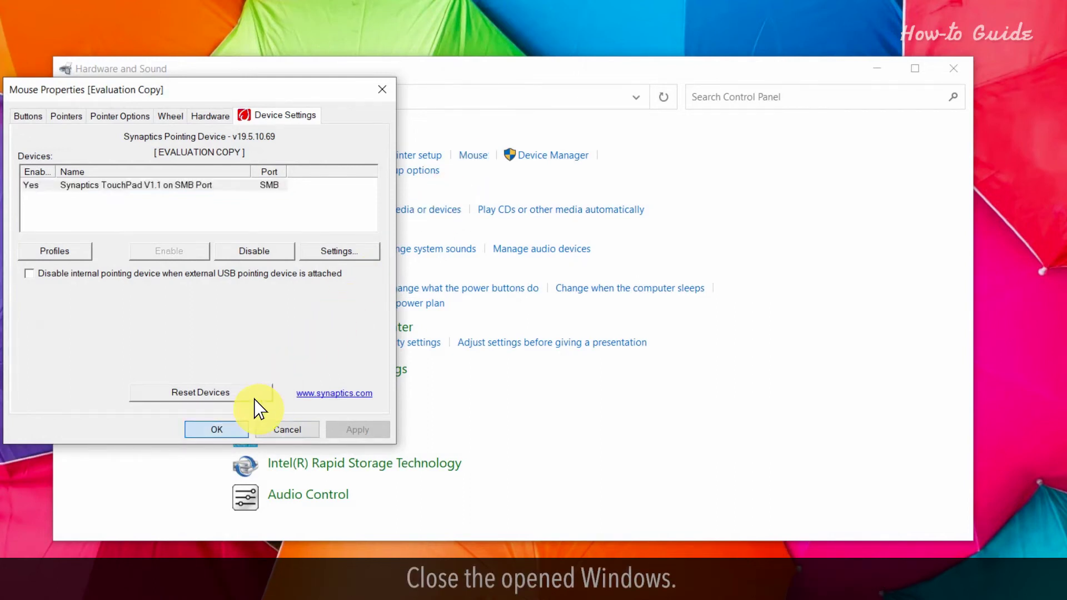
Close Mouse Properties and launch Device Manager by searching 'device manager'
{"action": "left_click", "coordinate": [215, 430]}
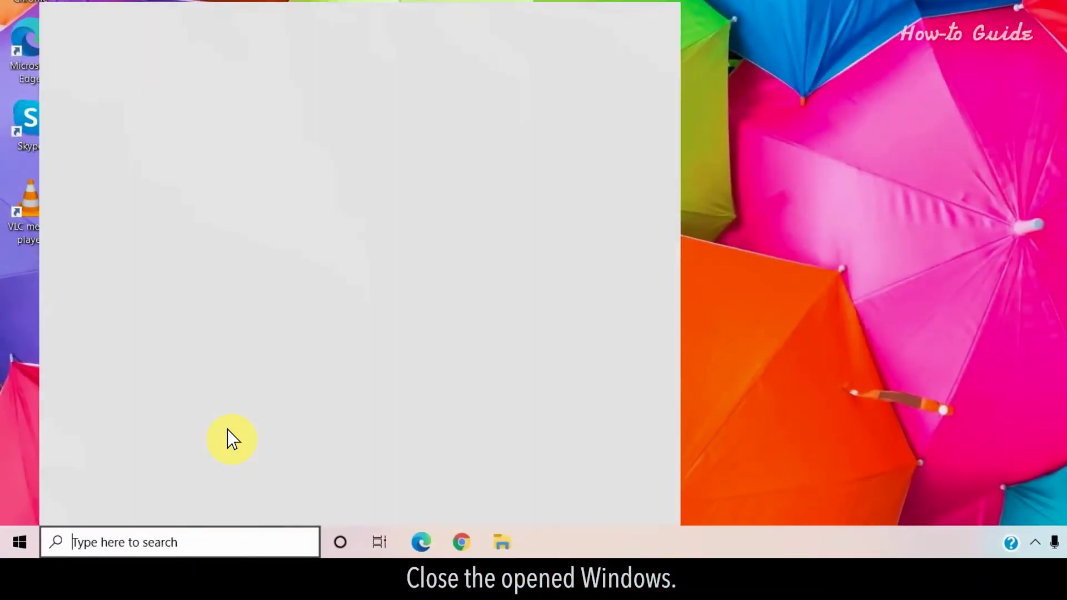
{"action": "type", "text": "dev"}
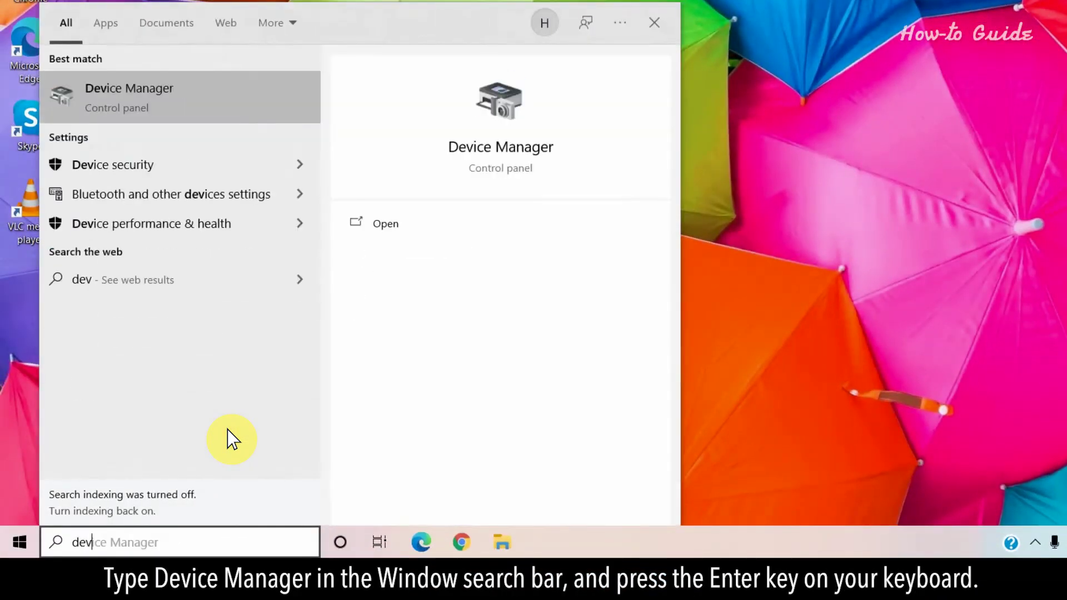
{"action": "type", "text": "ice manage"}
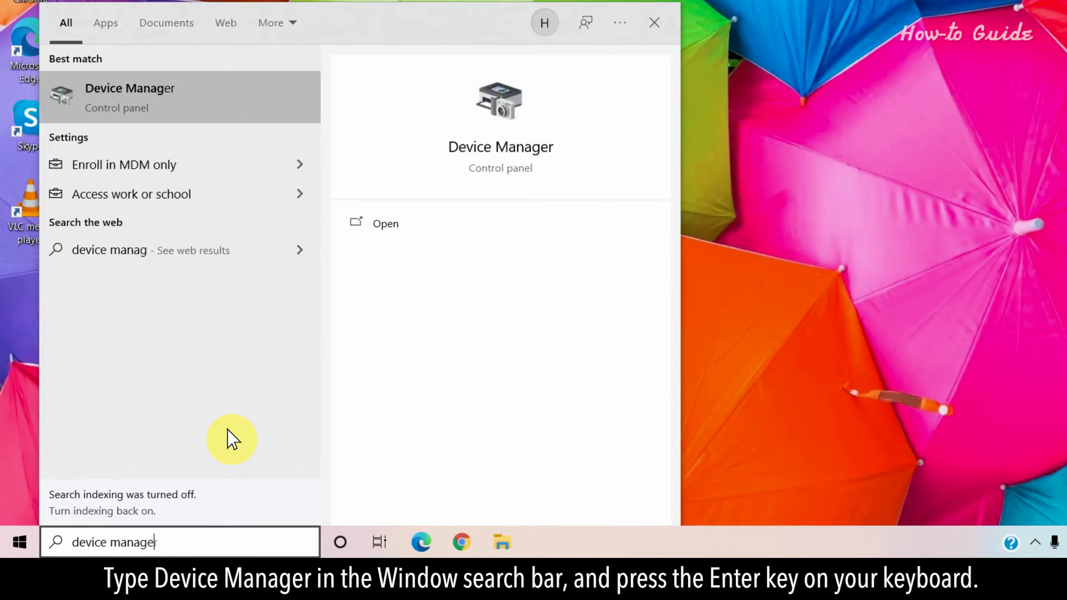
{"action": "type", "text": "r"}
{"action": "key", "text": "Return"}
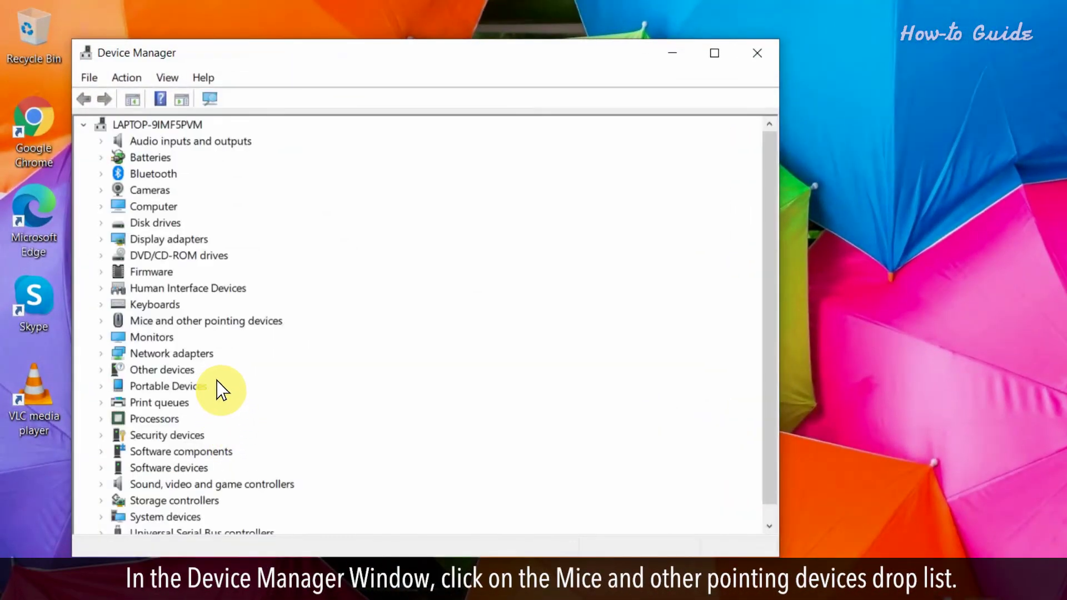
Show the Synaptics SMBus TouchPad's Driver tab under Mice and other pointing devices
{"action": "double_click", "coordinate": [207, 322]}
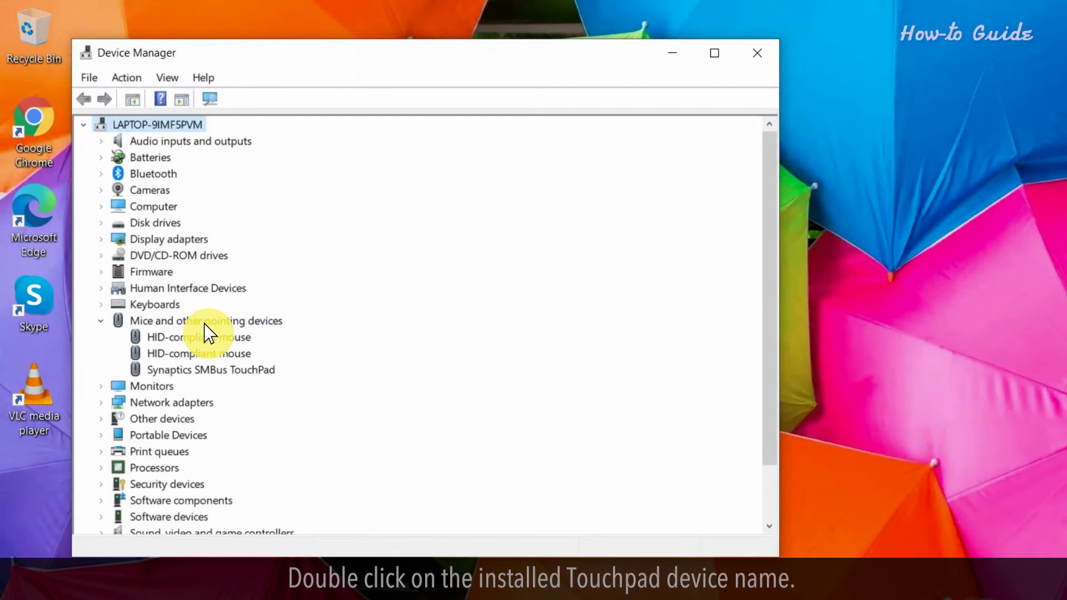
{"action": "double_click", "coordinate": [250, 369]}
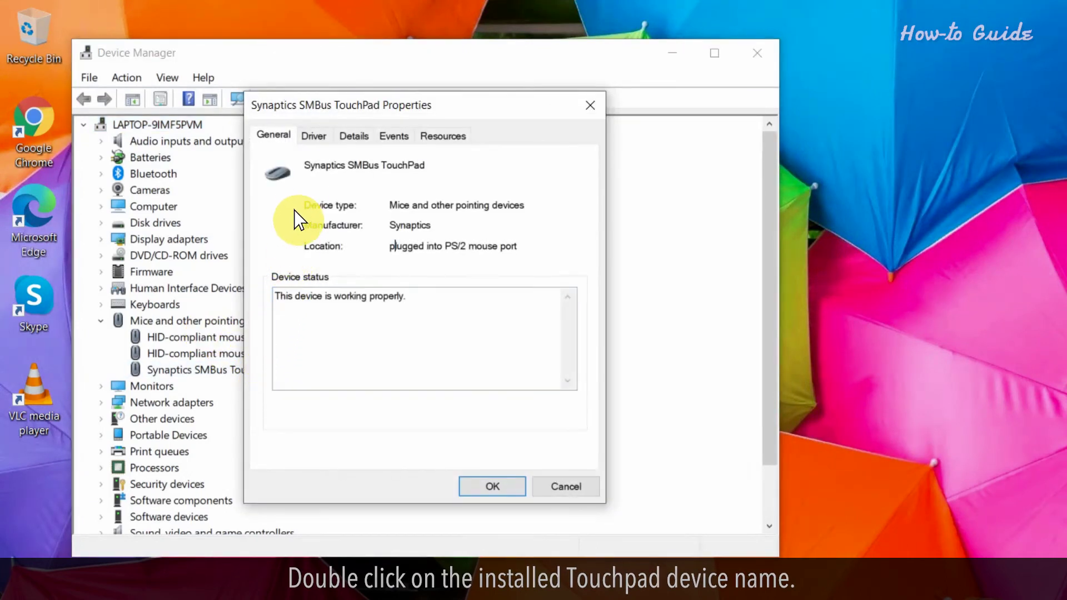
{"action": "left_click", "coordinate": [313, 135]}
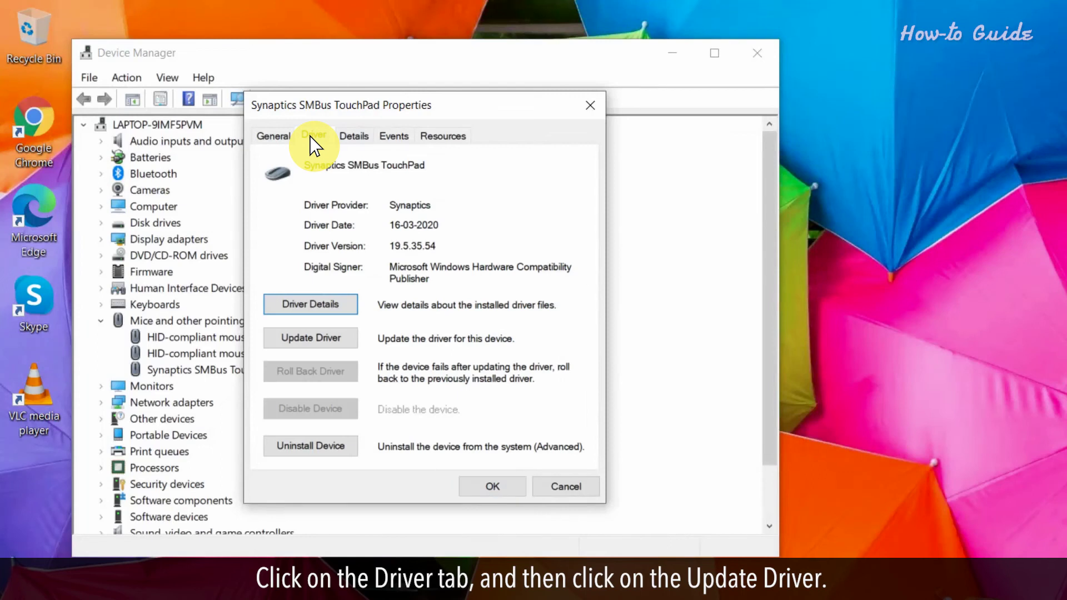